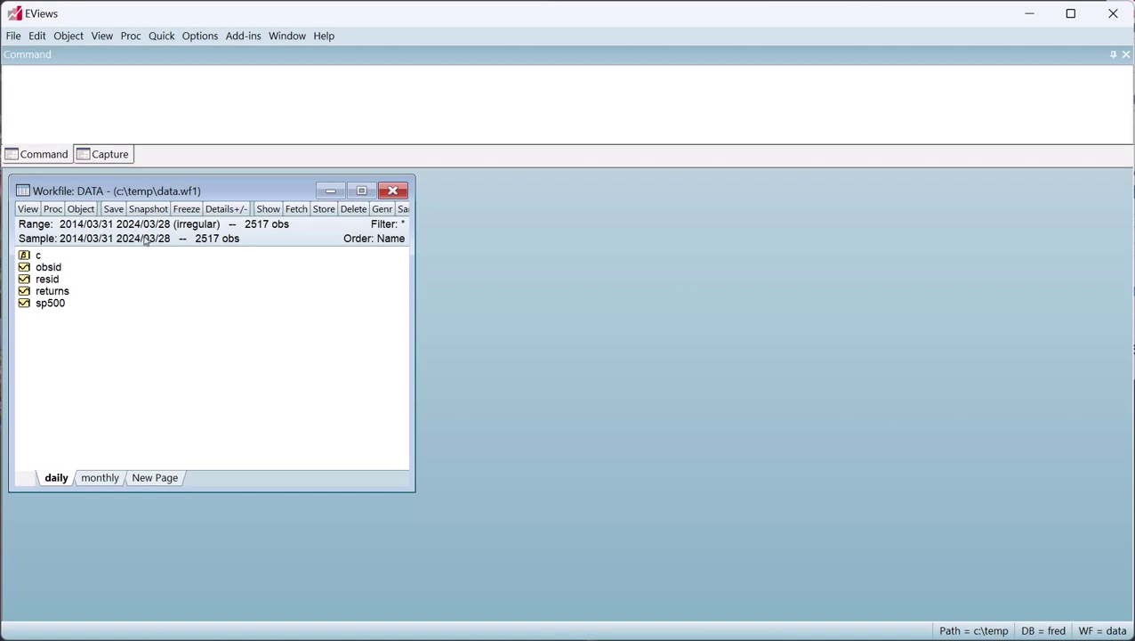
Open the daily RETURNS series as a spreadsheet of its values and move it aside
right_click(61, 299)
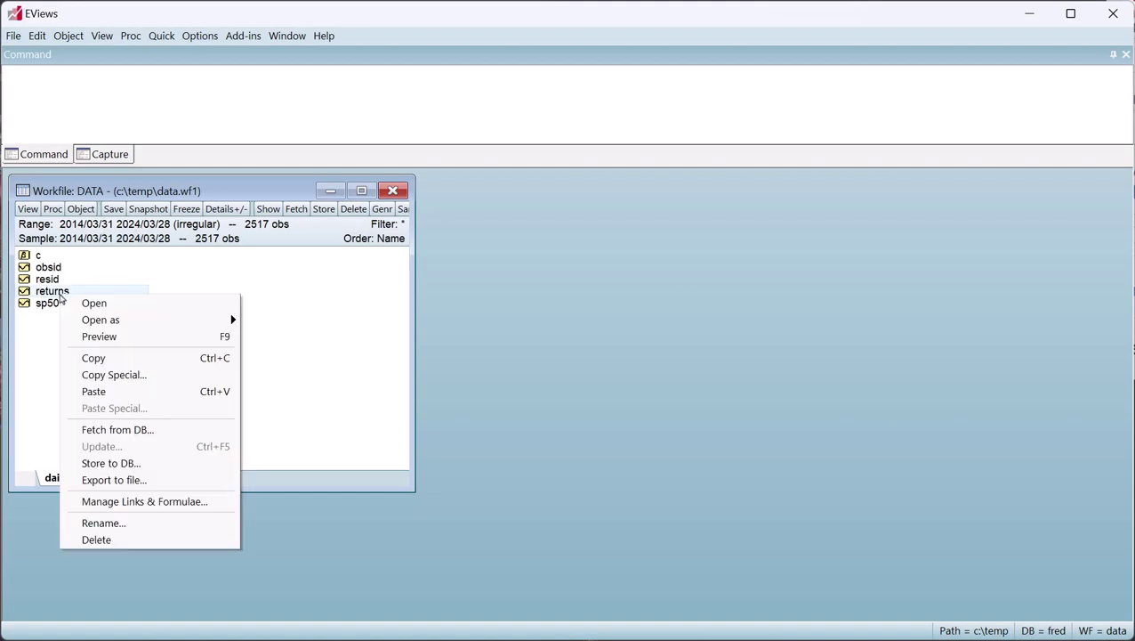
mouse_move(98, 320)
left_click(287, 343)
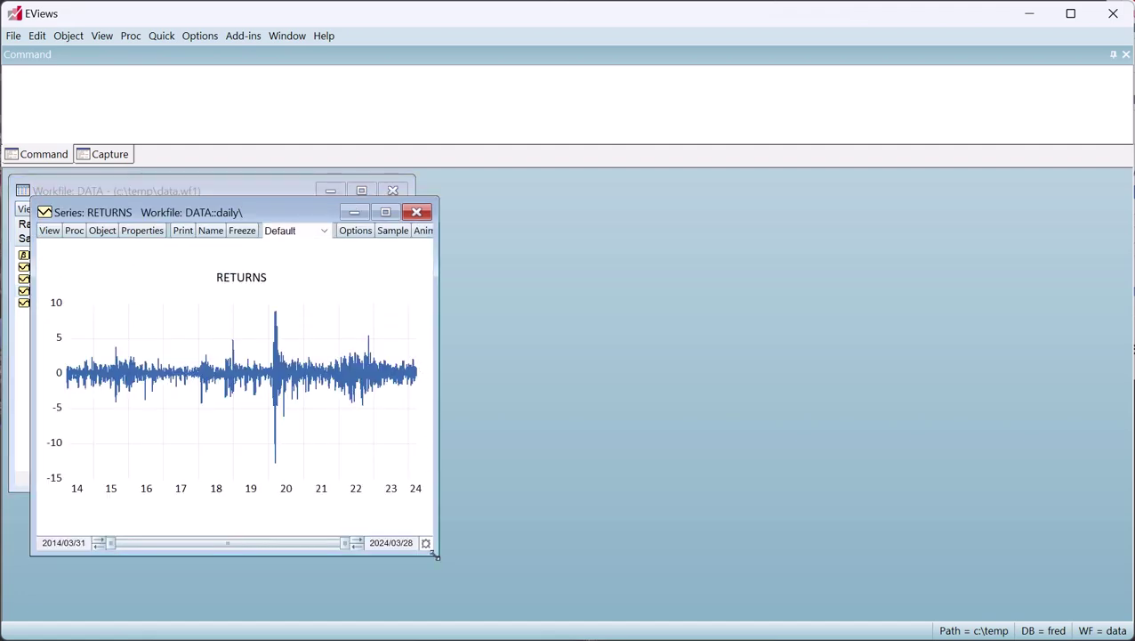
left_click_drag(437, 558, 650, 599)
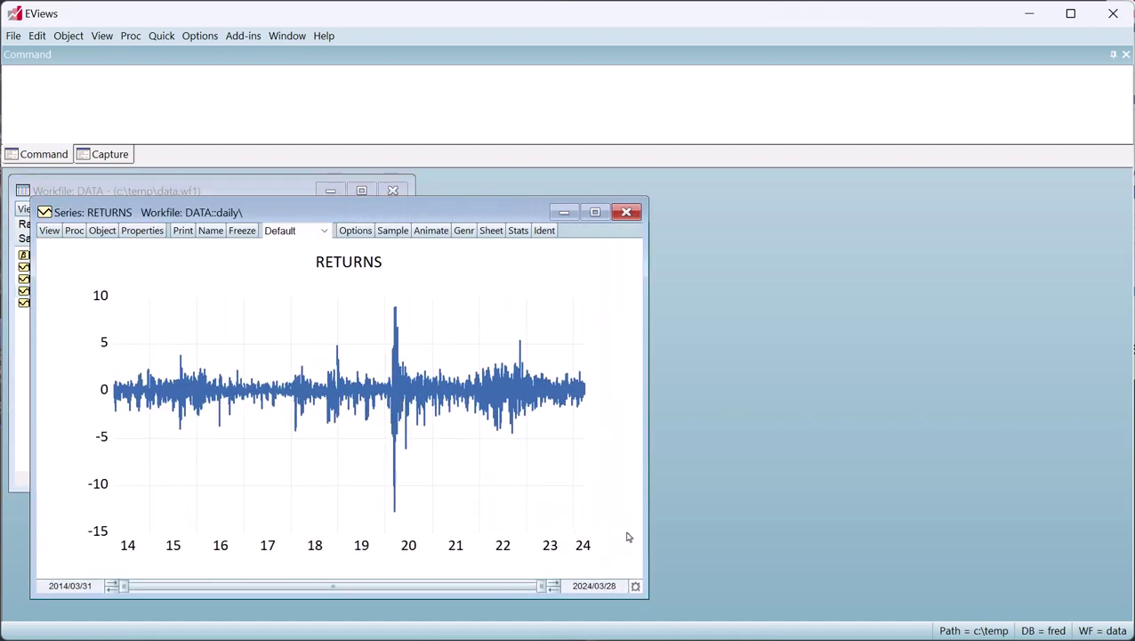
left_click(491, 230)
scroll(238, 380, "down", 2)
scroll(239, 380, "down", 20)
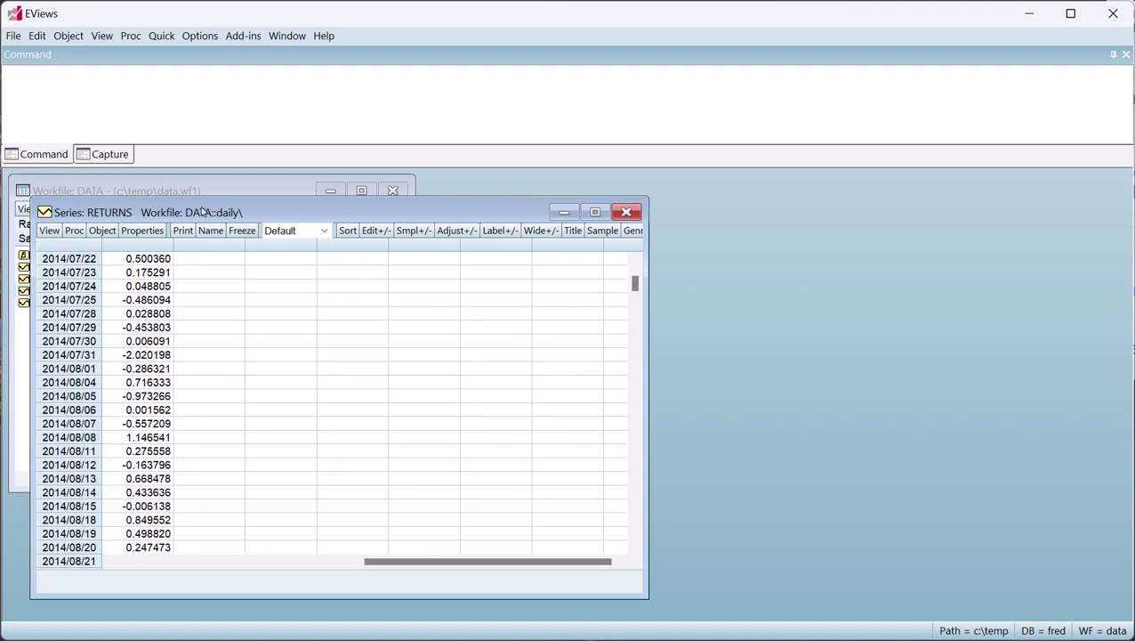
left_click_drag(199, 213, 646, 201)
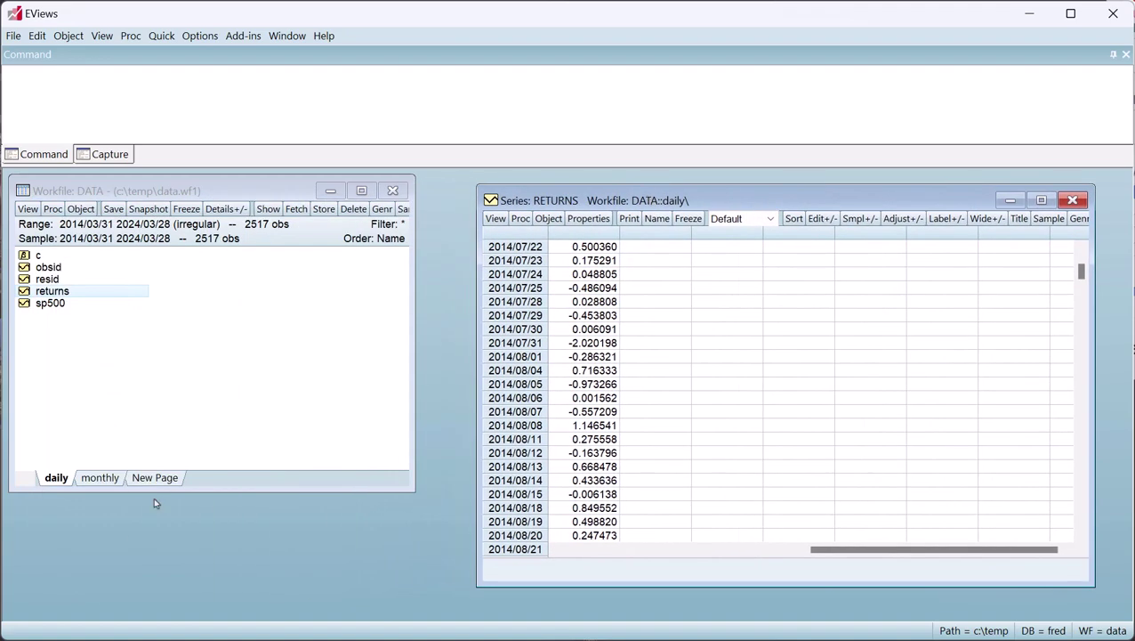
On the monthly page, open IPGROWTH as a spreadsheet and place it to the right
left_click(100, 478)
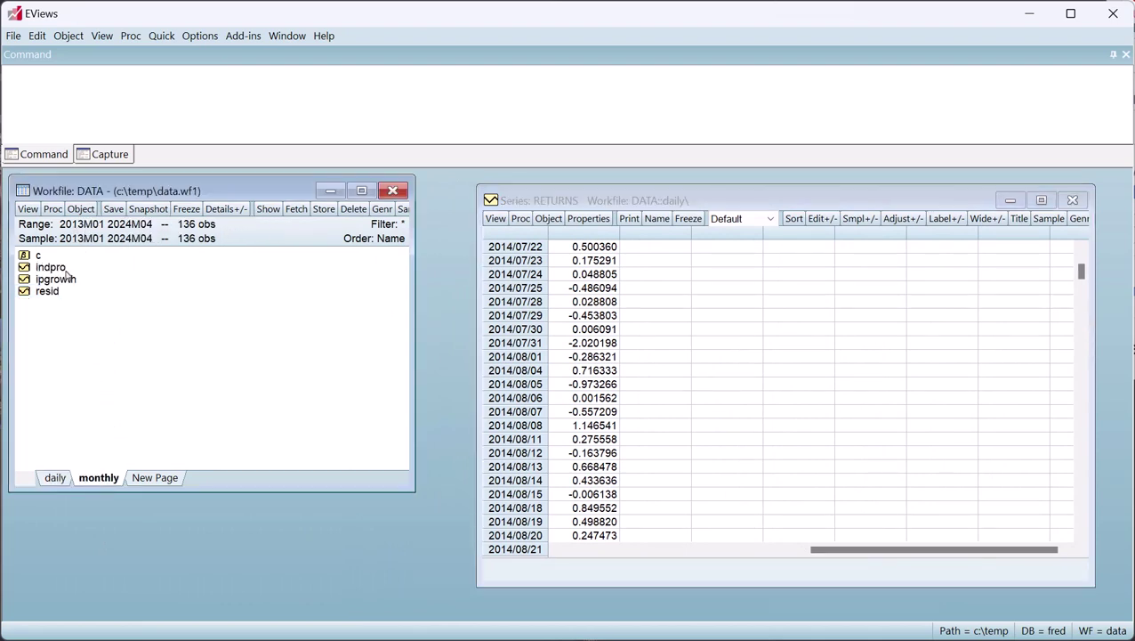
left_click_drag(63, 281, 64, 283)
mouse_move(134, 305)
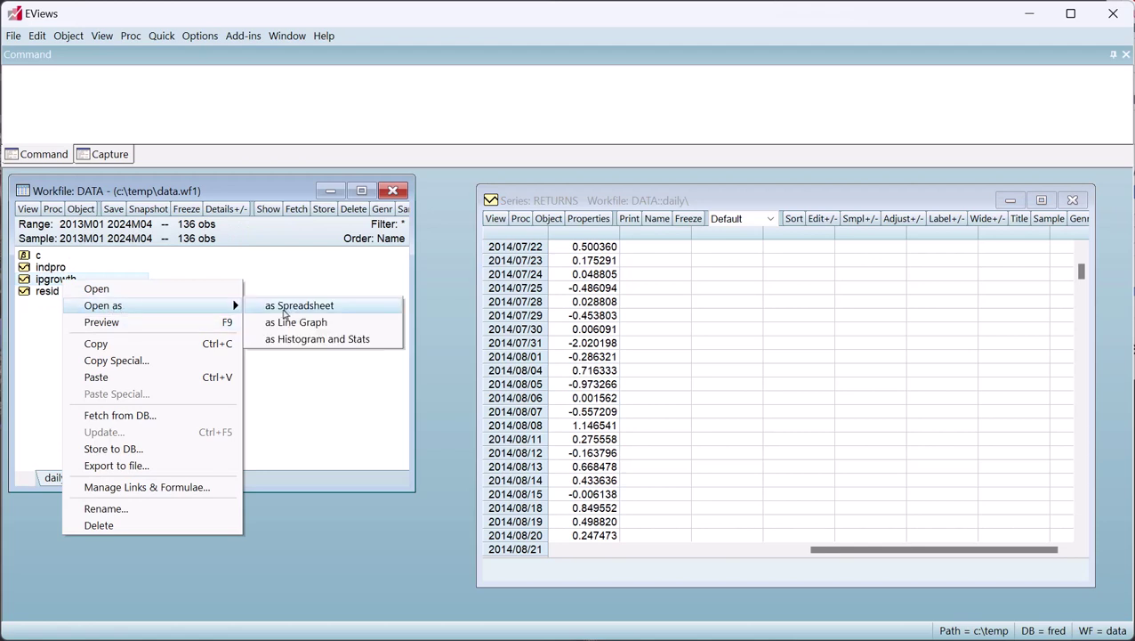
left_click(294, 322)
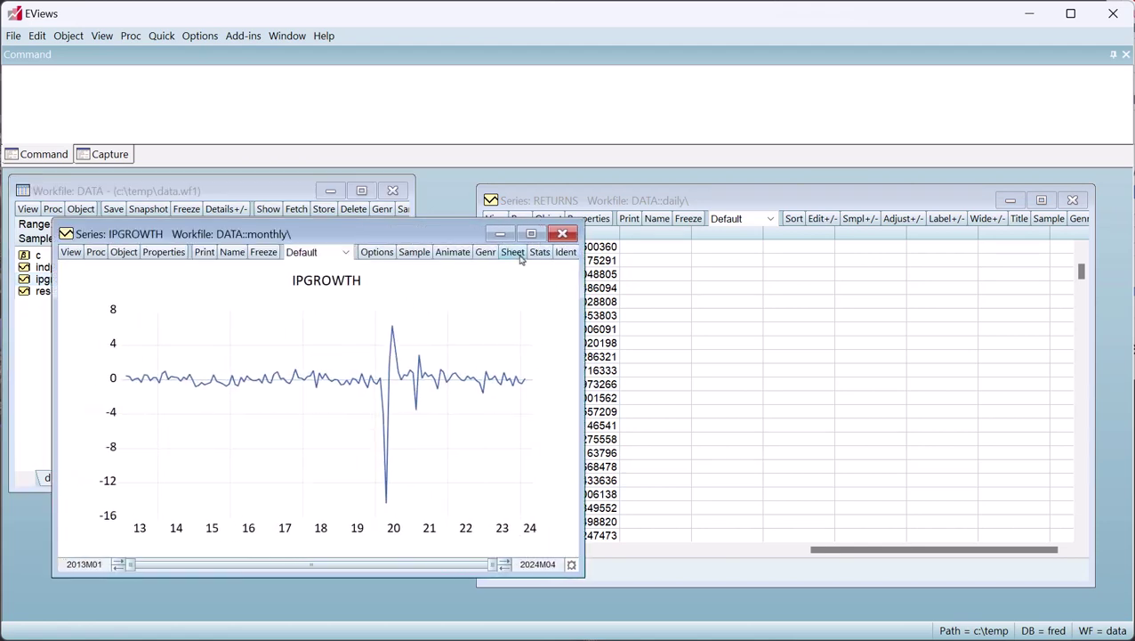
left_click(513, 251)
scroll(404, 354, "down", 3)
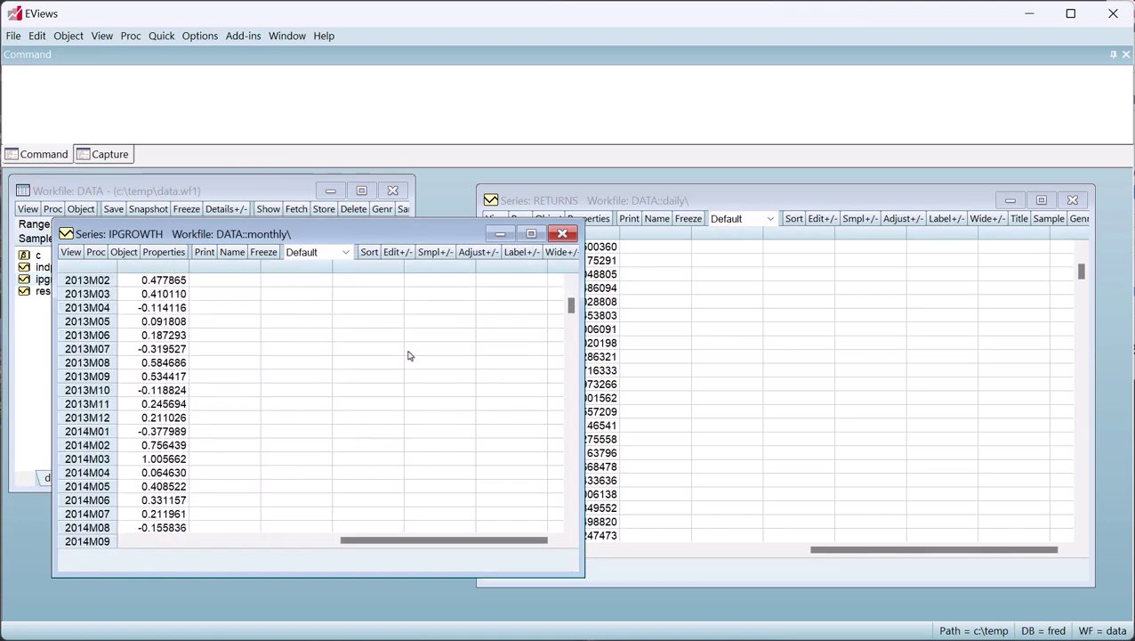
scroll(403, 354, "down", 2)
left_click_drag(400, 229, 935, 257)
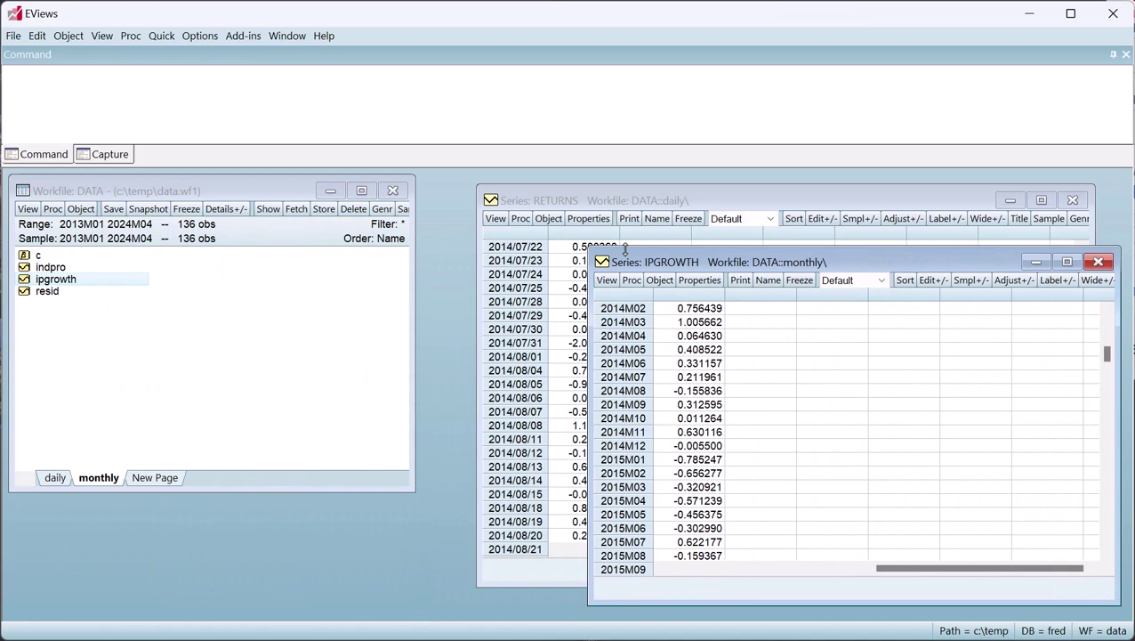
From the daily page, start a new ARCH equation with the MIDAS(1,1) variance model
left_click(52, 479)
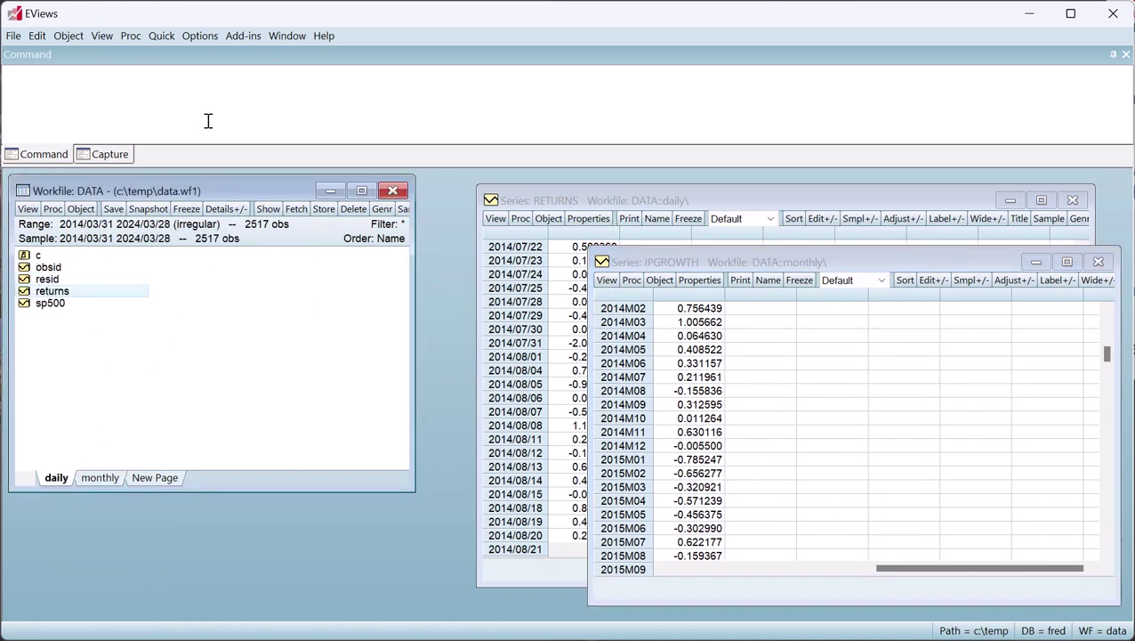
left_click(161, 35)
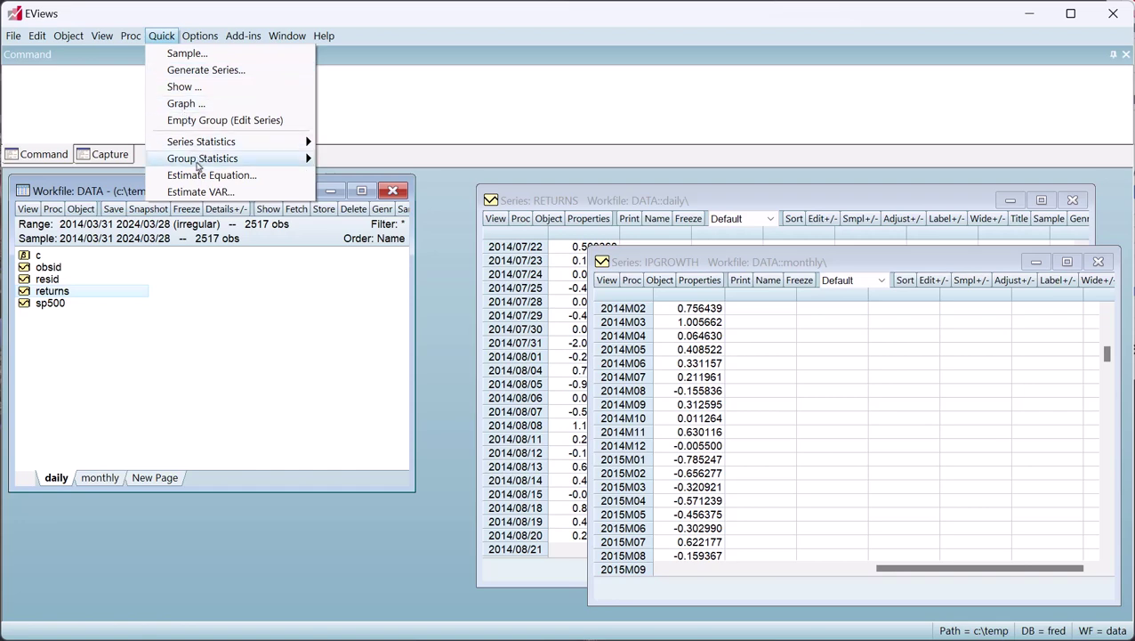
left_click(203, 177)
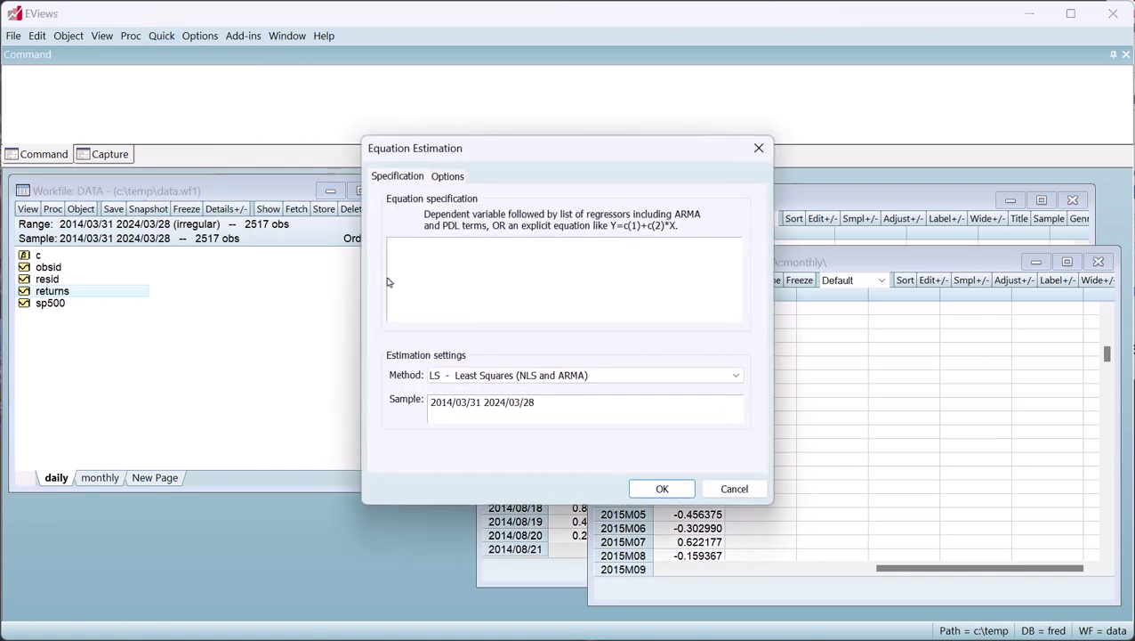
left_click(434, 375)
scroll(434, 377, "up", 2)
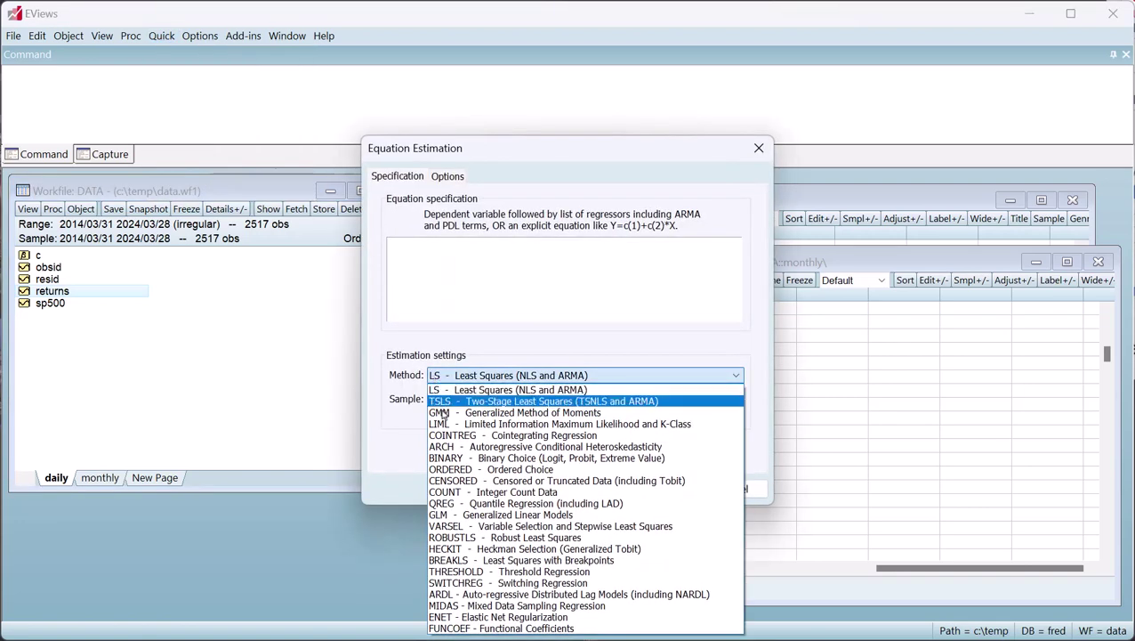
key("Escape")
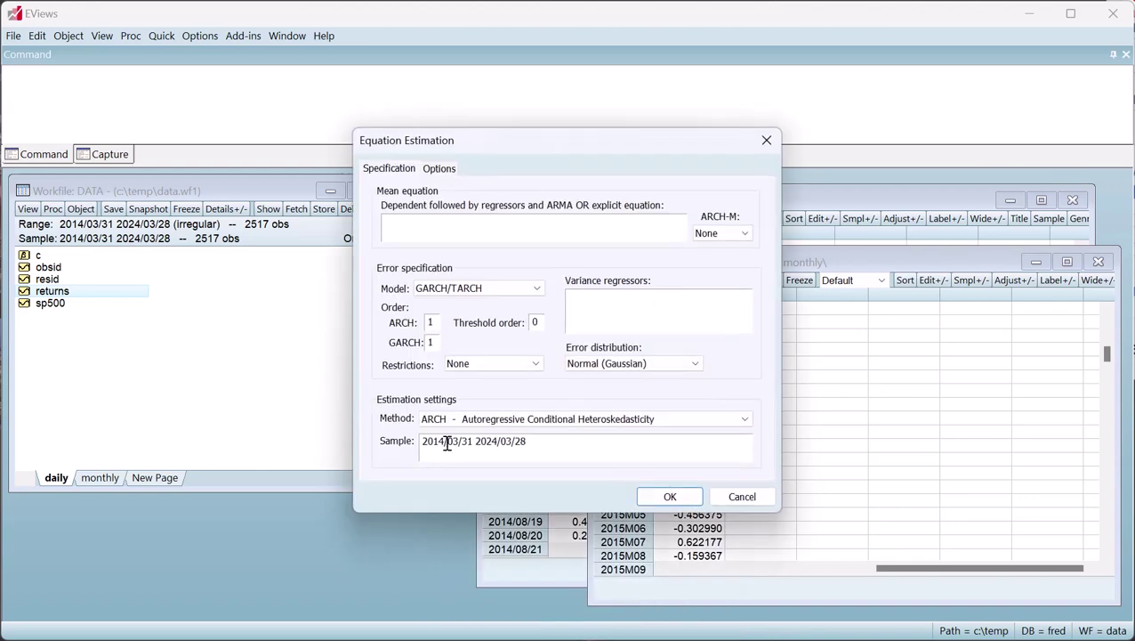
left_click(452, 294)
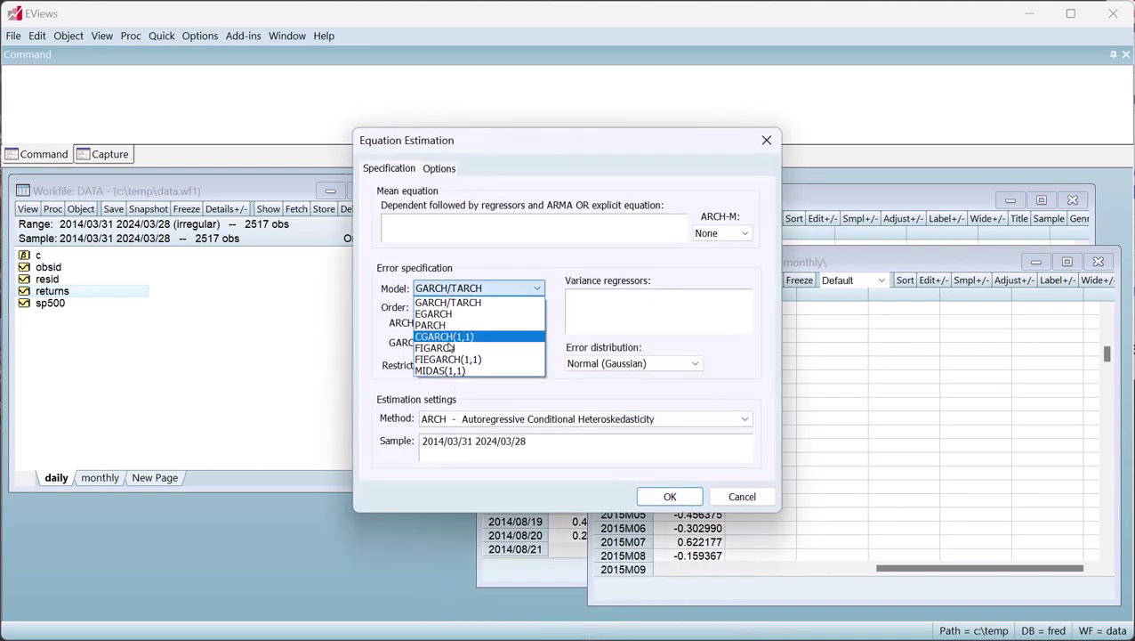
left_click(442, 372)
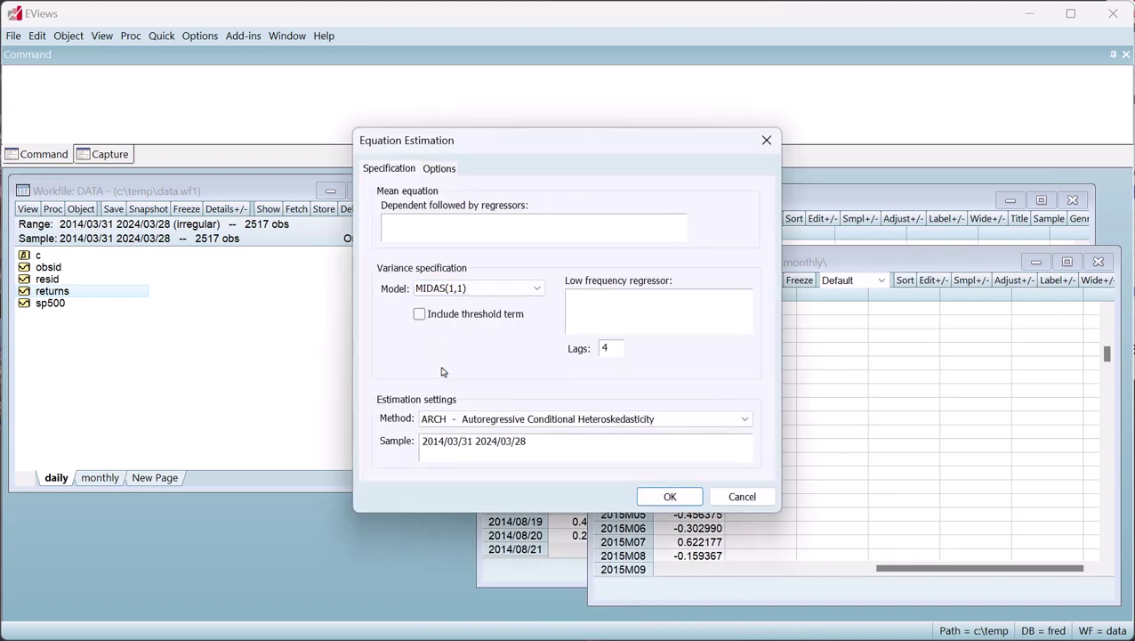
Enter mean equation 'returns c', low-frequency regressor monthly\ipgrowth, and 12 lags
left_click(425, 234)
type("returns c")
left_click(585, 298)
type("monthly\\ip")
key("BackSpace")
type("pgrowth")
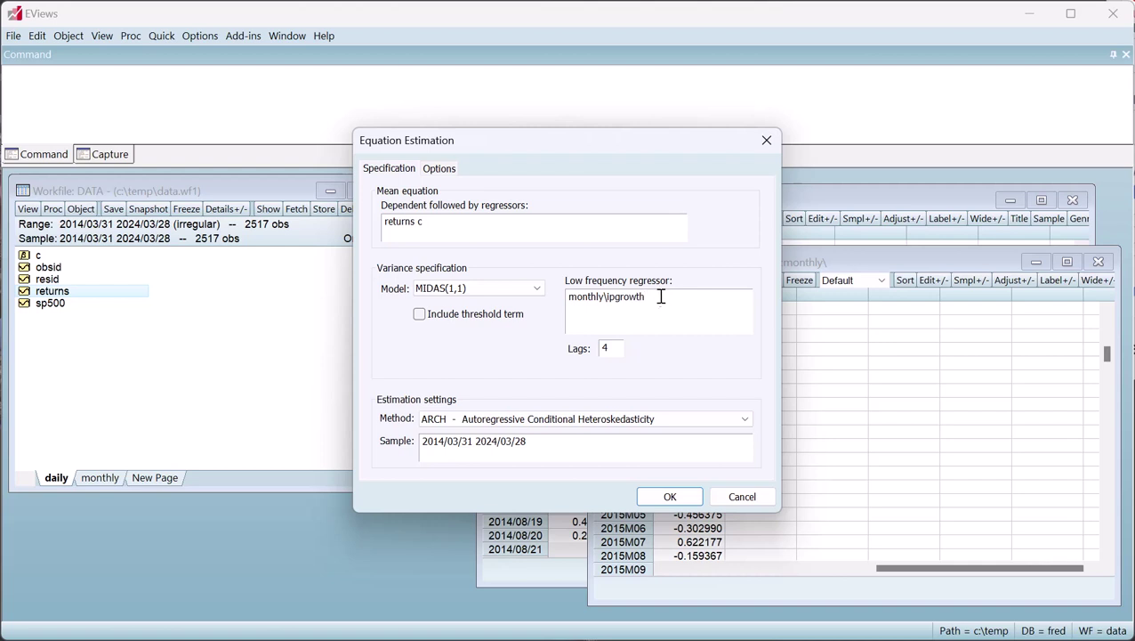
double_click(605, 347)
type("12")
Estimate the MIDAS GARCH(1,1) equation and enlarge the results window
left_click(668, 497)
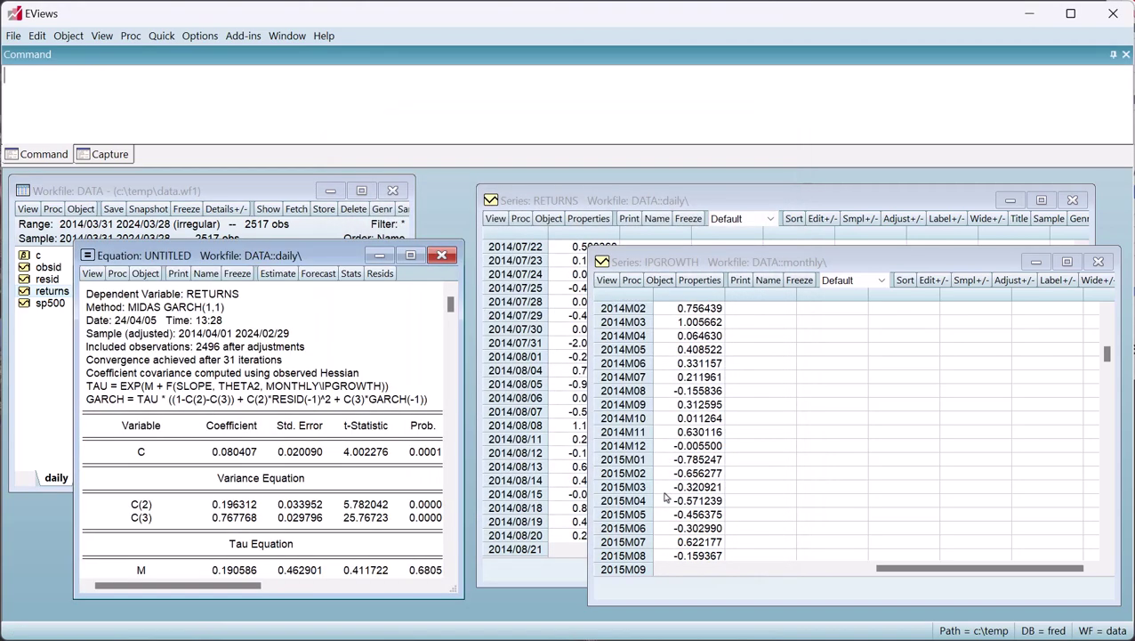
left_click_drag(337, 258, 293, 197)
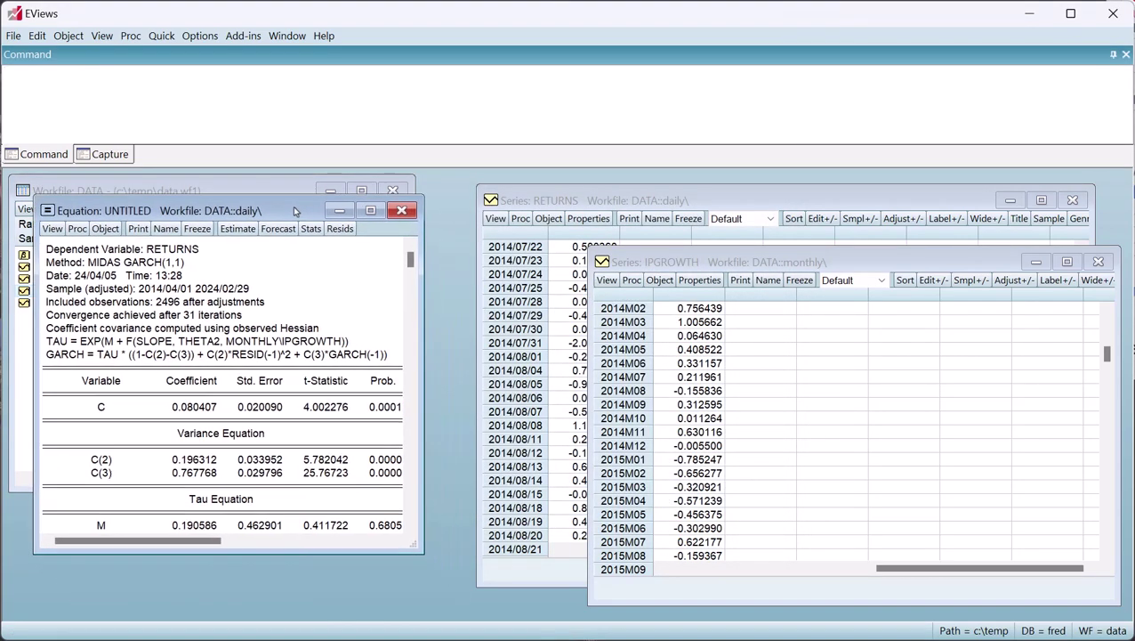
left_click_drag(412, 532, 477, 602)
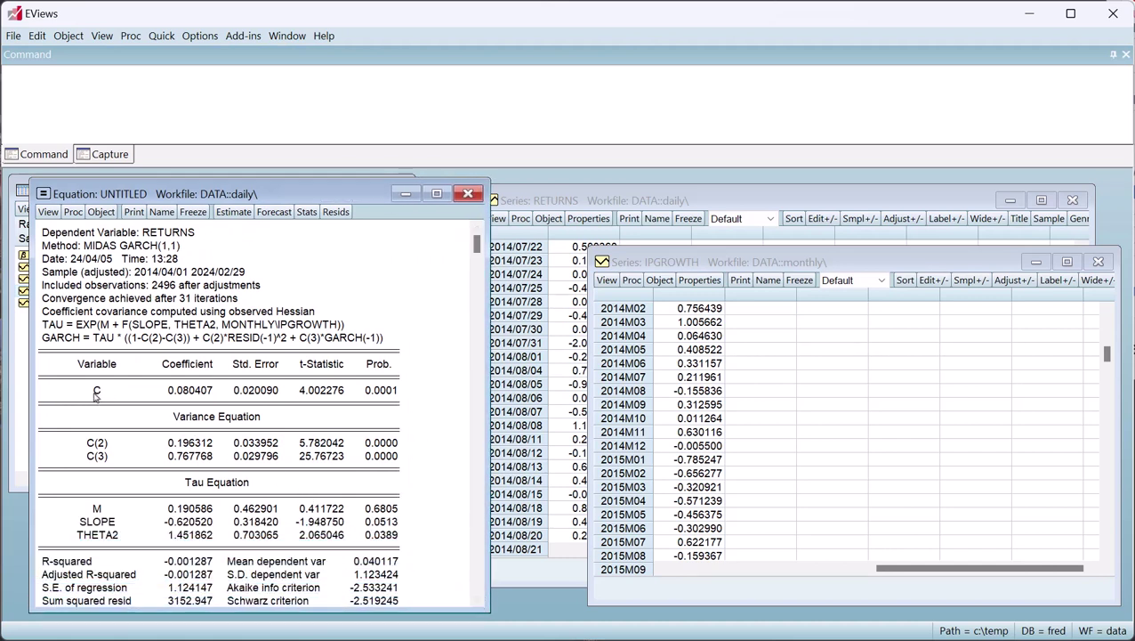
Review coefficients C 0.080407, C(2) 0.196312, C(3) 0.767768, SLOPE -0.620520, THETA2 1.451862
left_click_drag(100, 391, 203, 398)
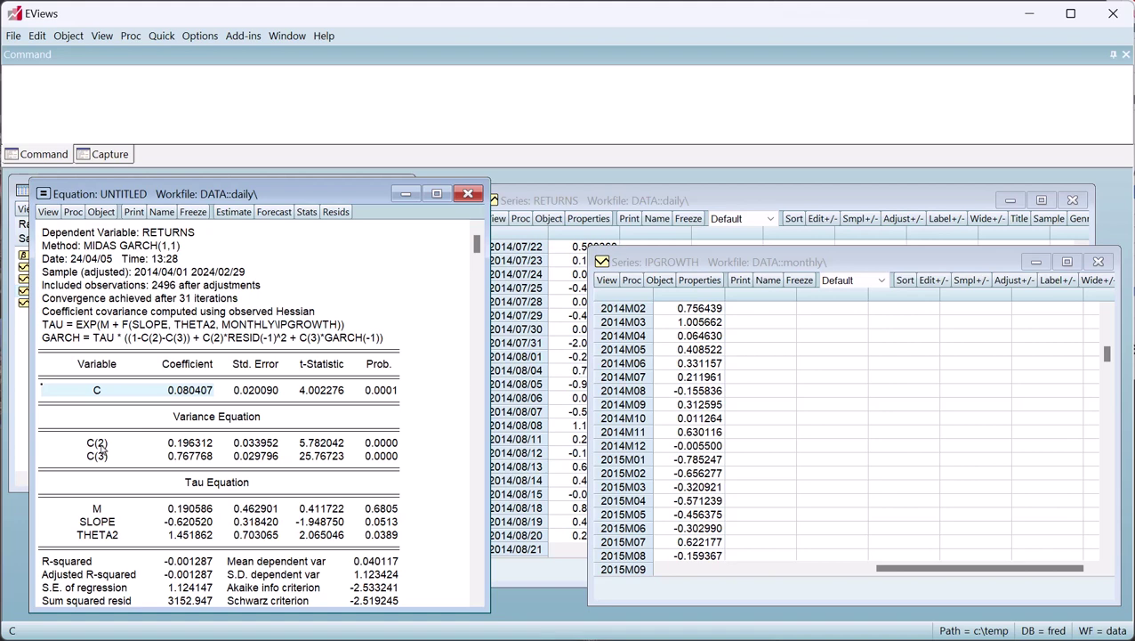
left_click_drag(99, 445, 198, 466)
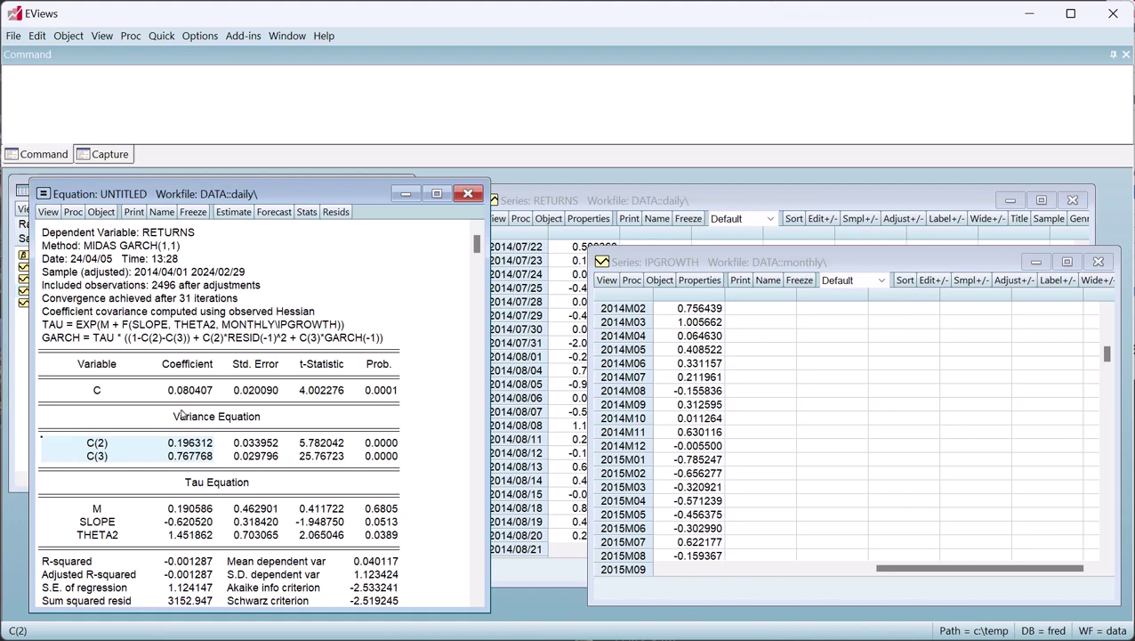
left_click_drag(48, 327, 69, 339)
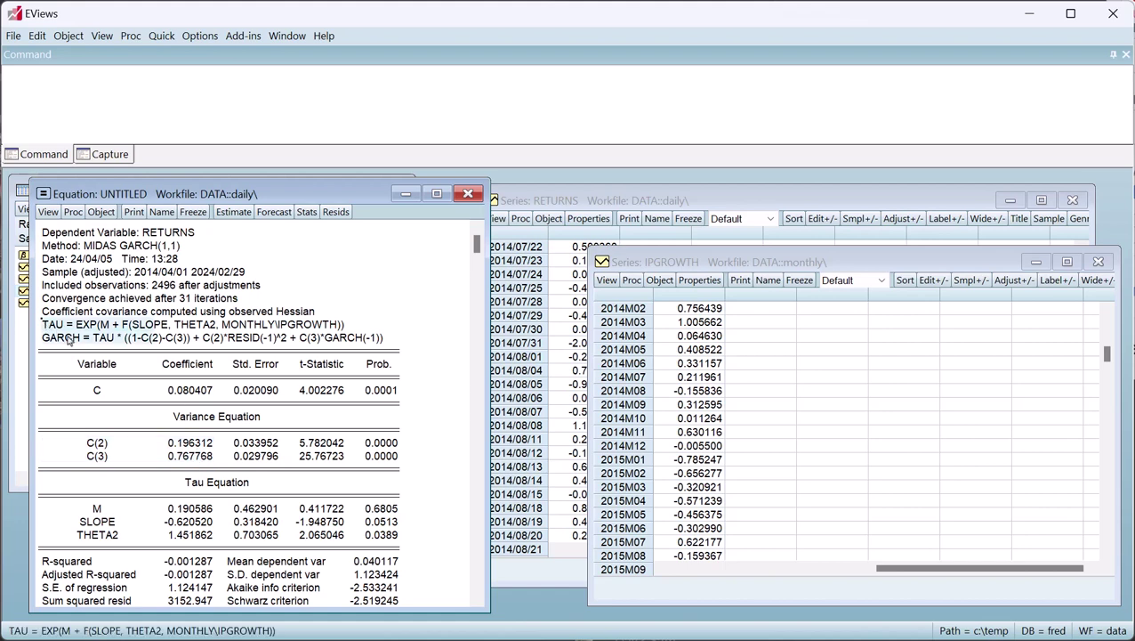
left_click_drag(101, 508, 186, 531)
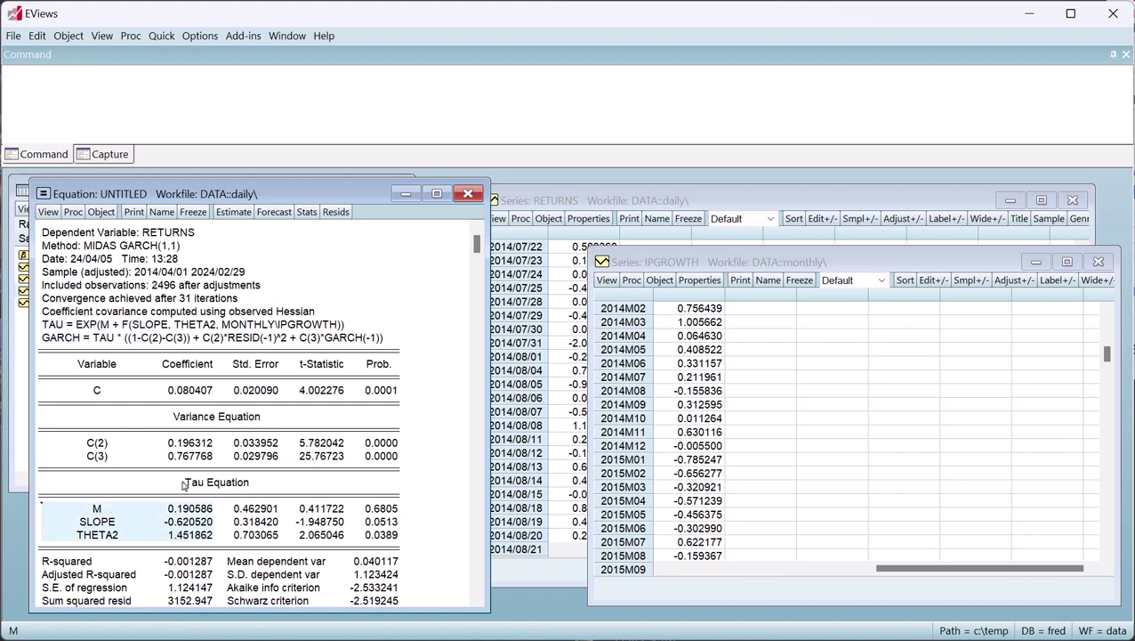
scroll(182, 483, "down", 6)
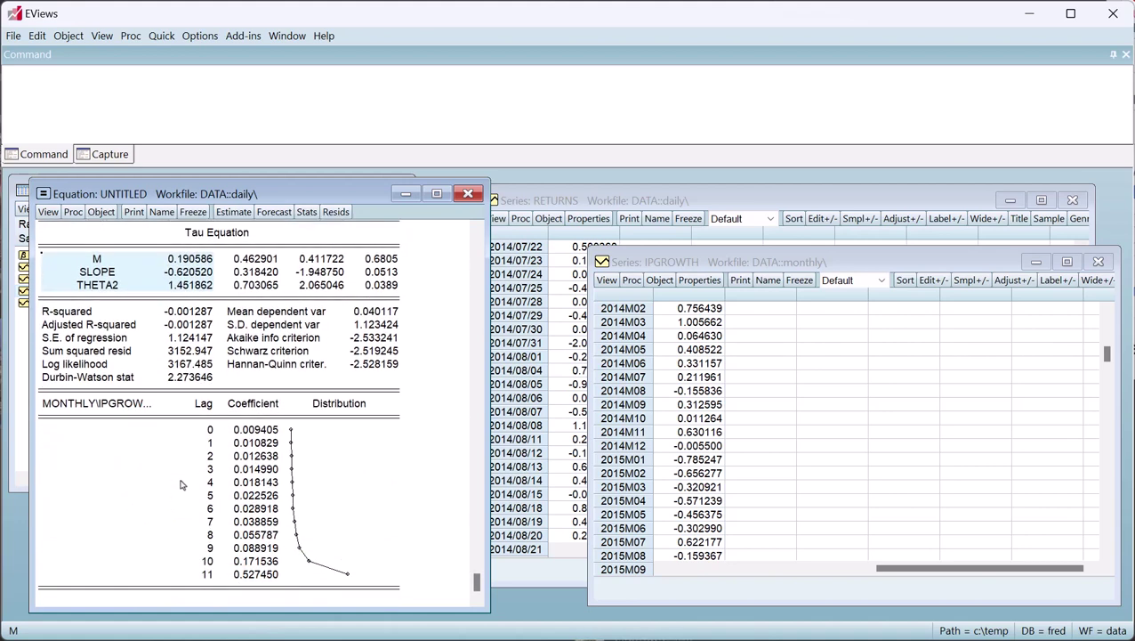
scroll(181, 483, "up", 5)
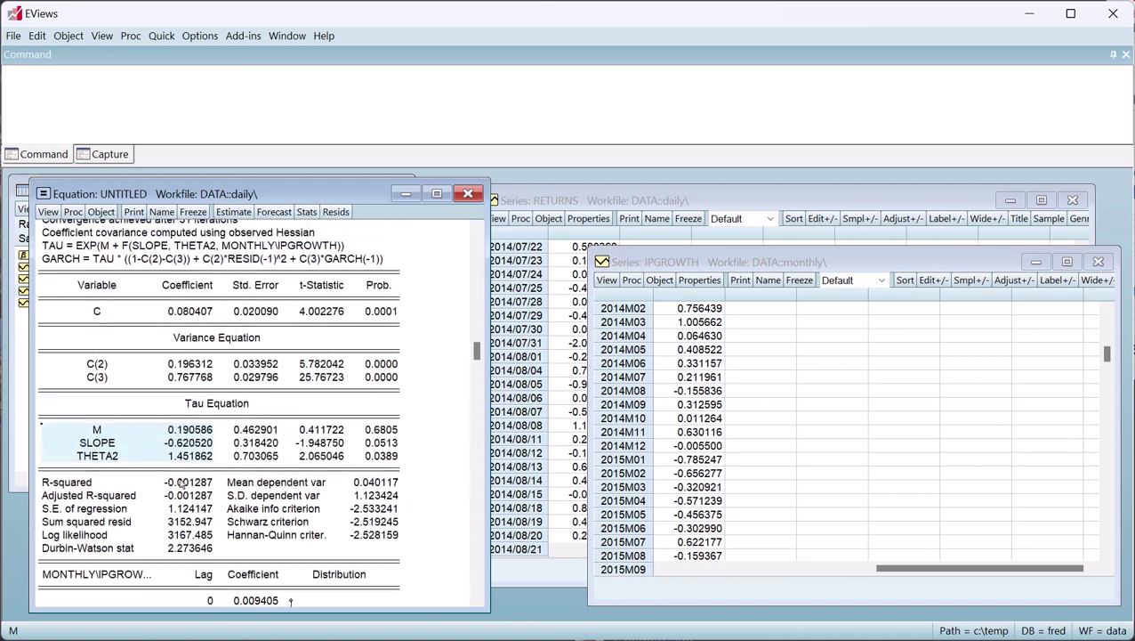
scroll(182, 481, "up", 1)
left_click(185, 443)
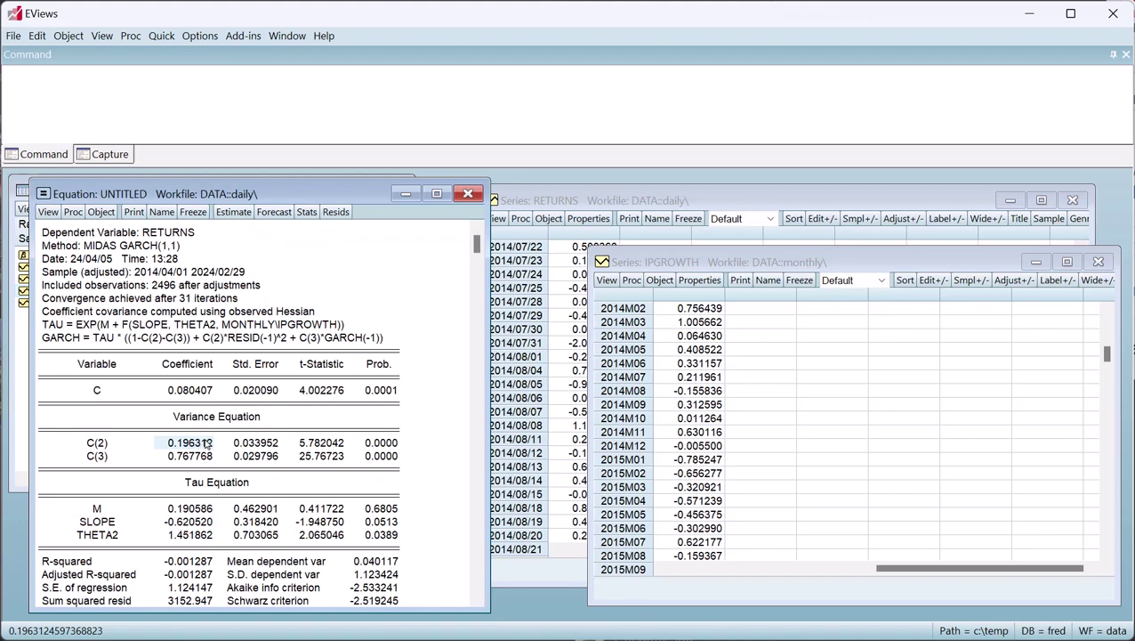
Re-estimate the MIDAS GARCH equation with a threshold term included
left_click(232, 219)
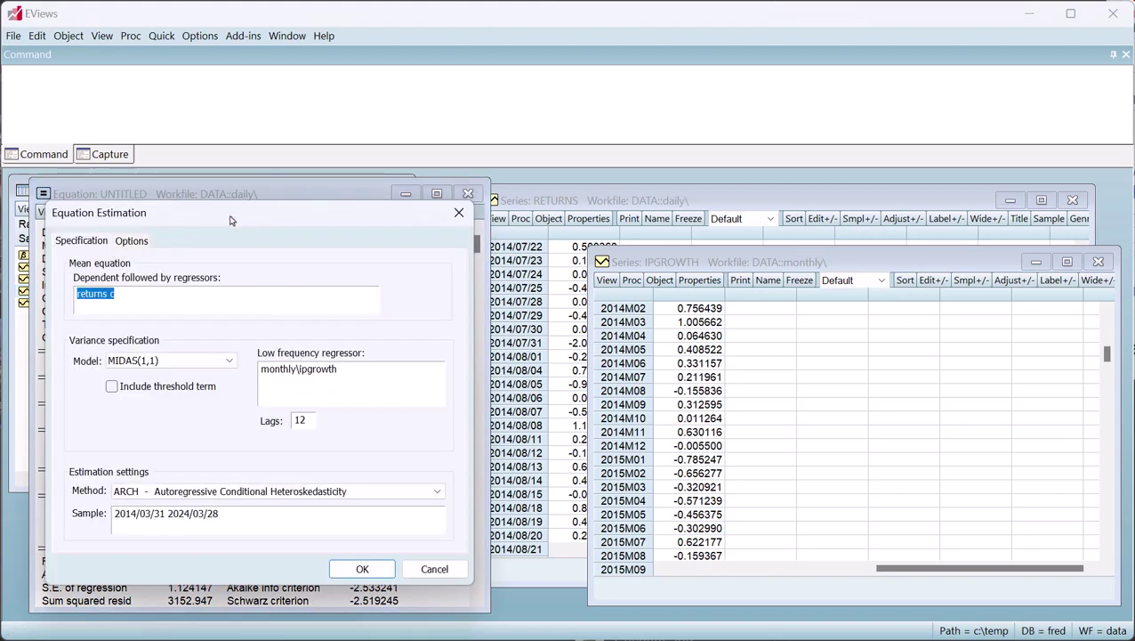
left_click(135, 392)
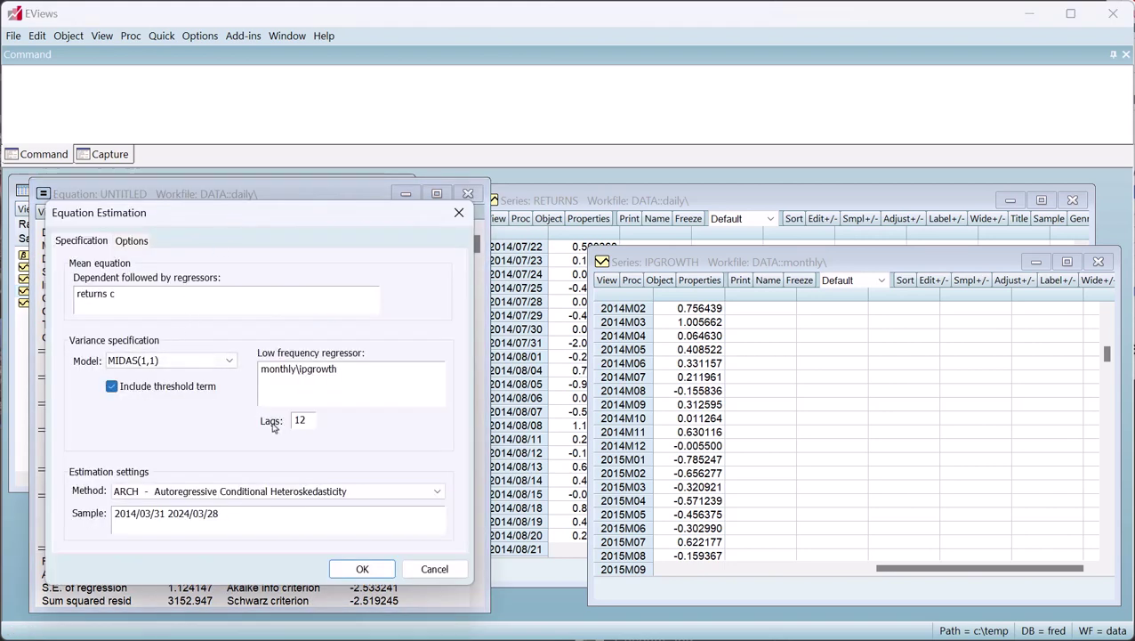
left_click(359, 569)
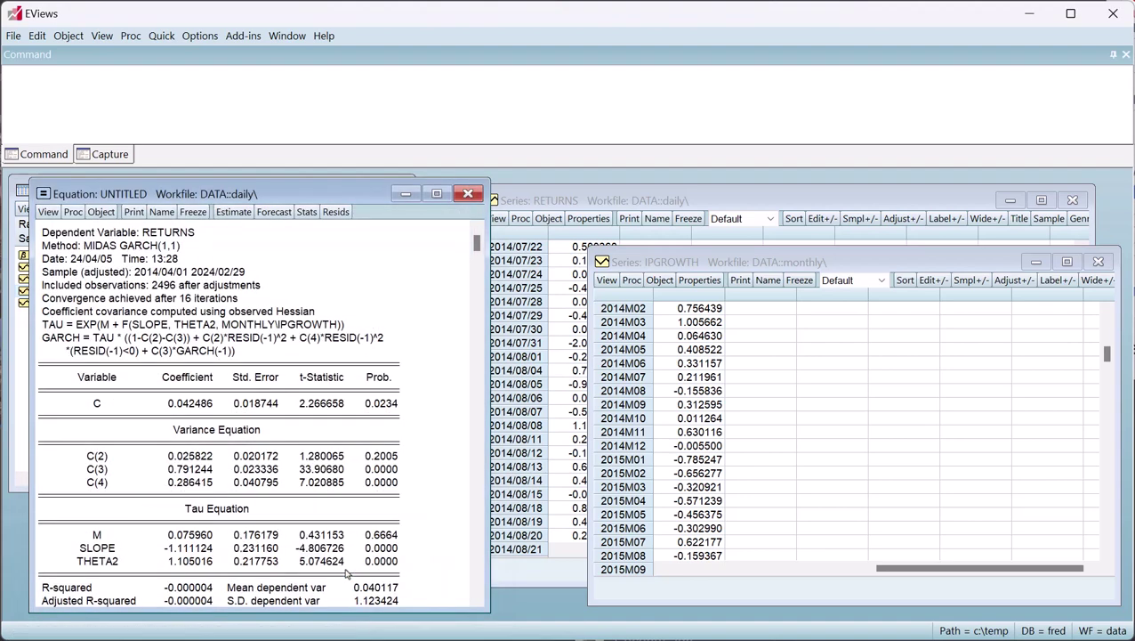
Compare the full C(2) value with the new C(4) coefficient 0.286415
left_click(192, 458)
left_click(193, 481)
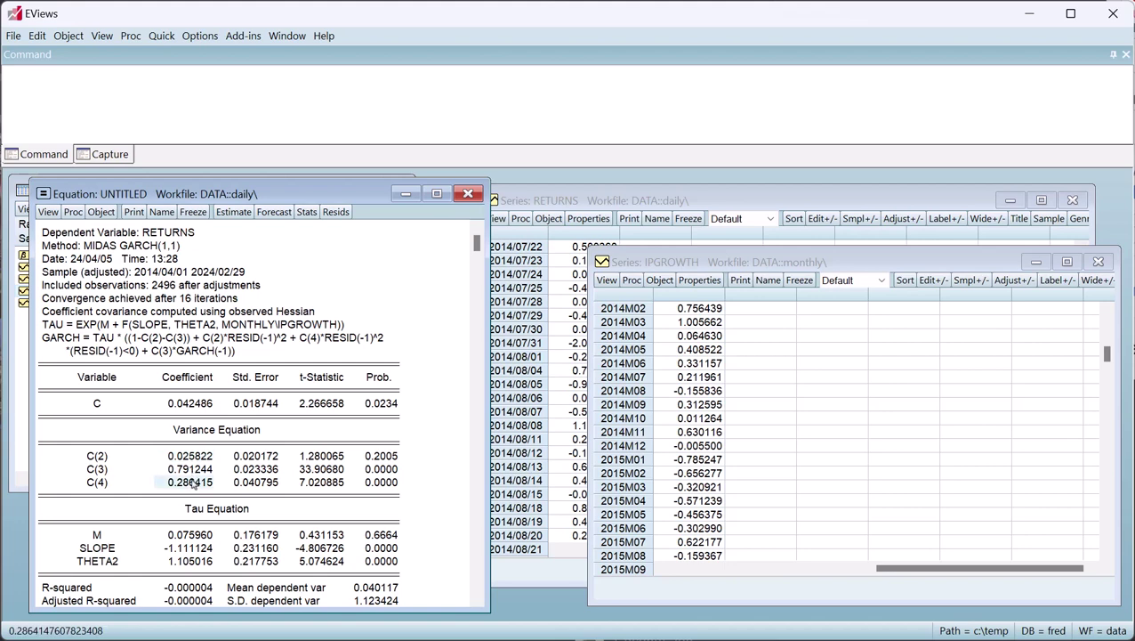
left_click(193, 457)
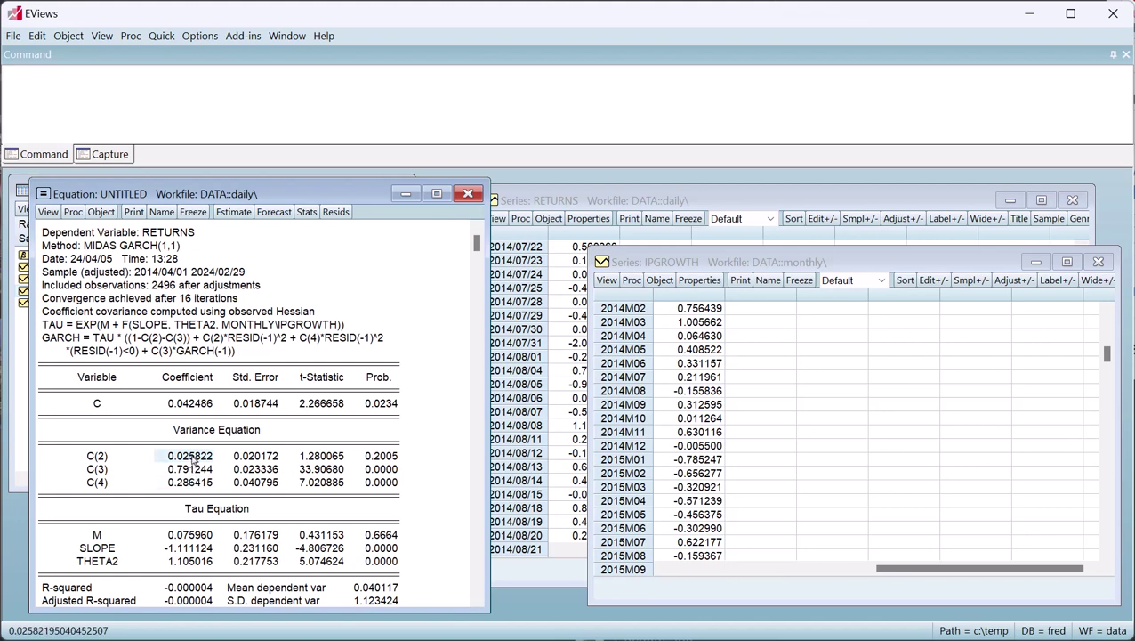
left_click(195, 482)
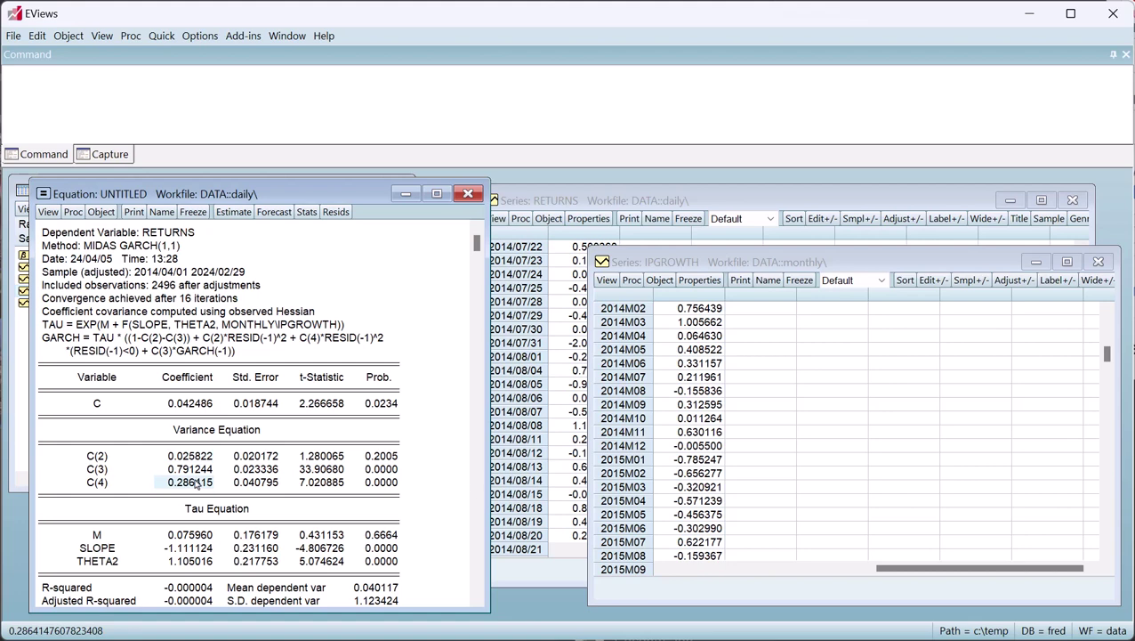